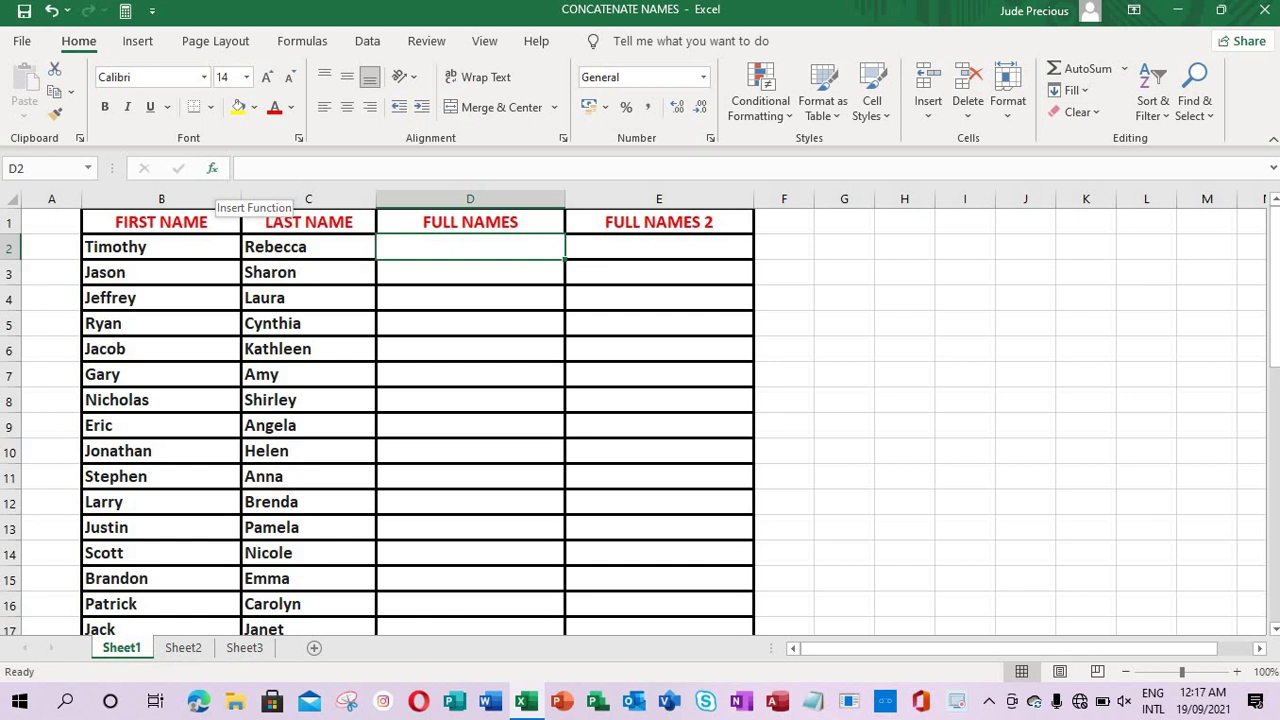
Insert CONCATENATE into D2 by searching 'conca' in the All category of Insert Function
{"action": "left_click", "coordinate": [213, 168]}
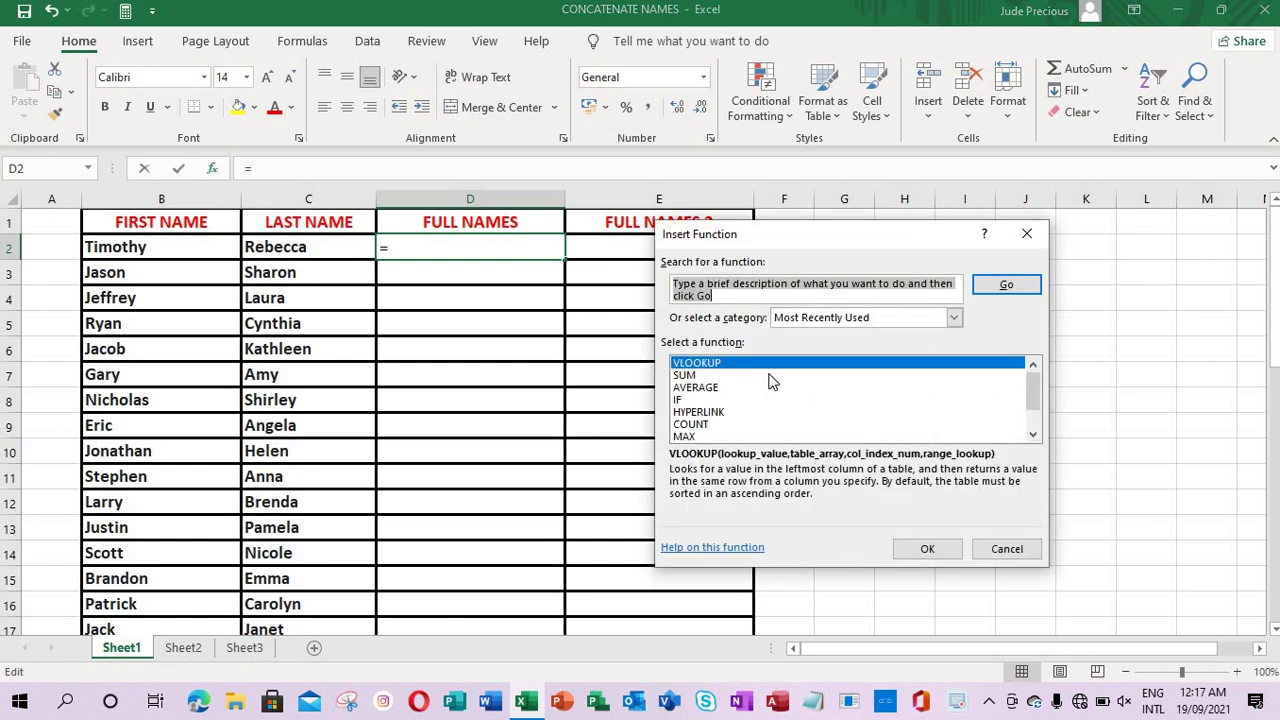
{"action": "left_click", "coordinate": [954, 318]}
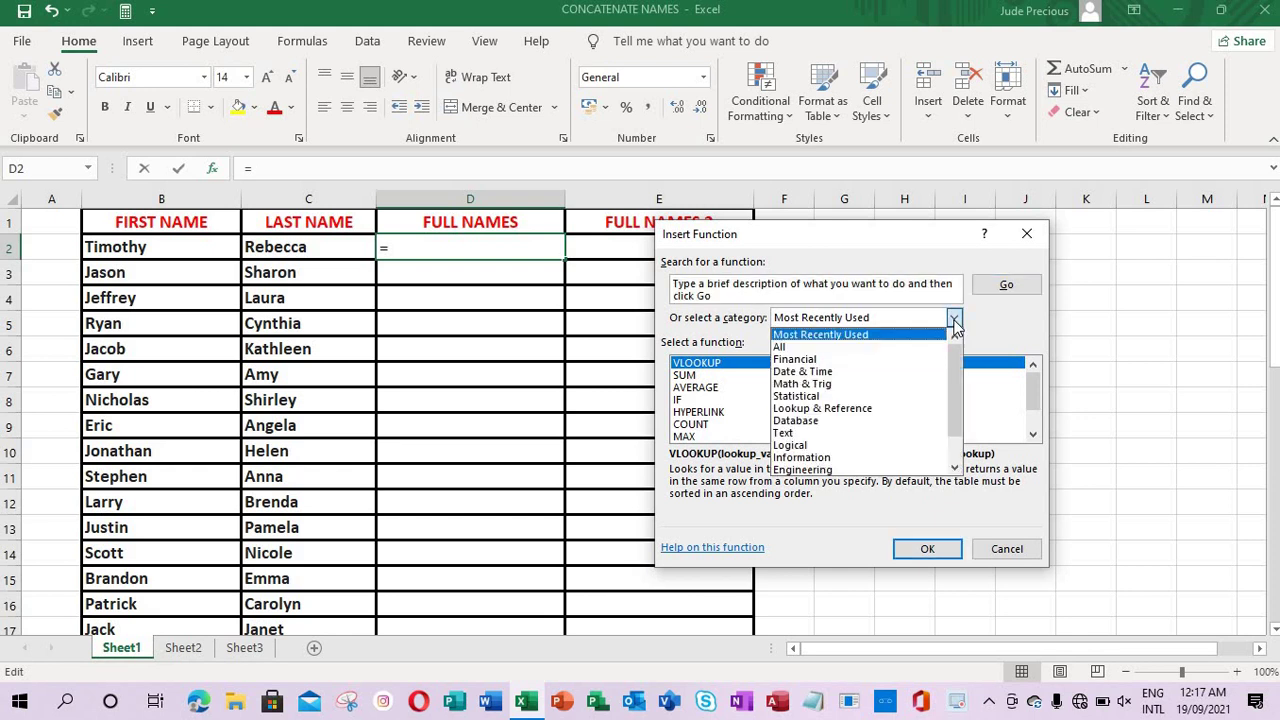
{"action": "left_click", "coordinate": [845, 345]}
{"action": "left_click", "coordinate": [779, 289]}
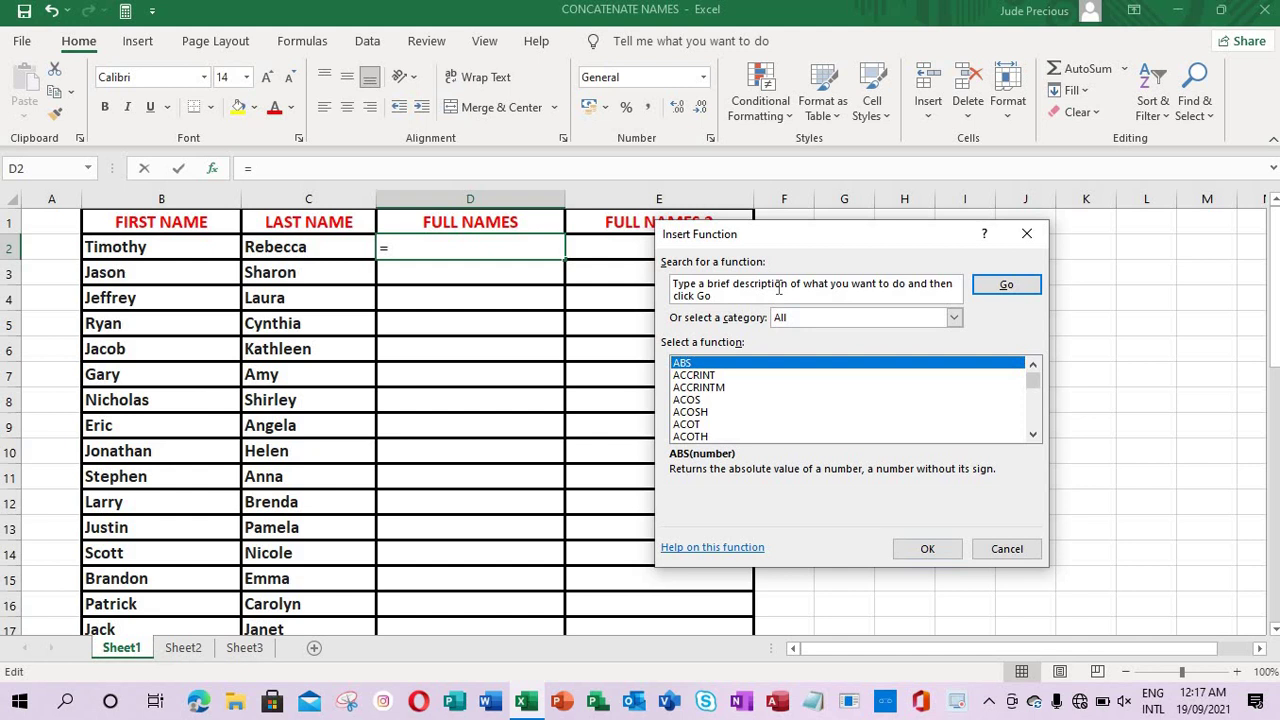
{"action": "triple_click", "coordinate": [676, 285]}
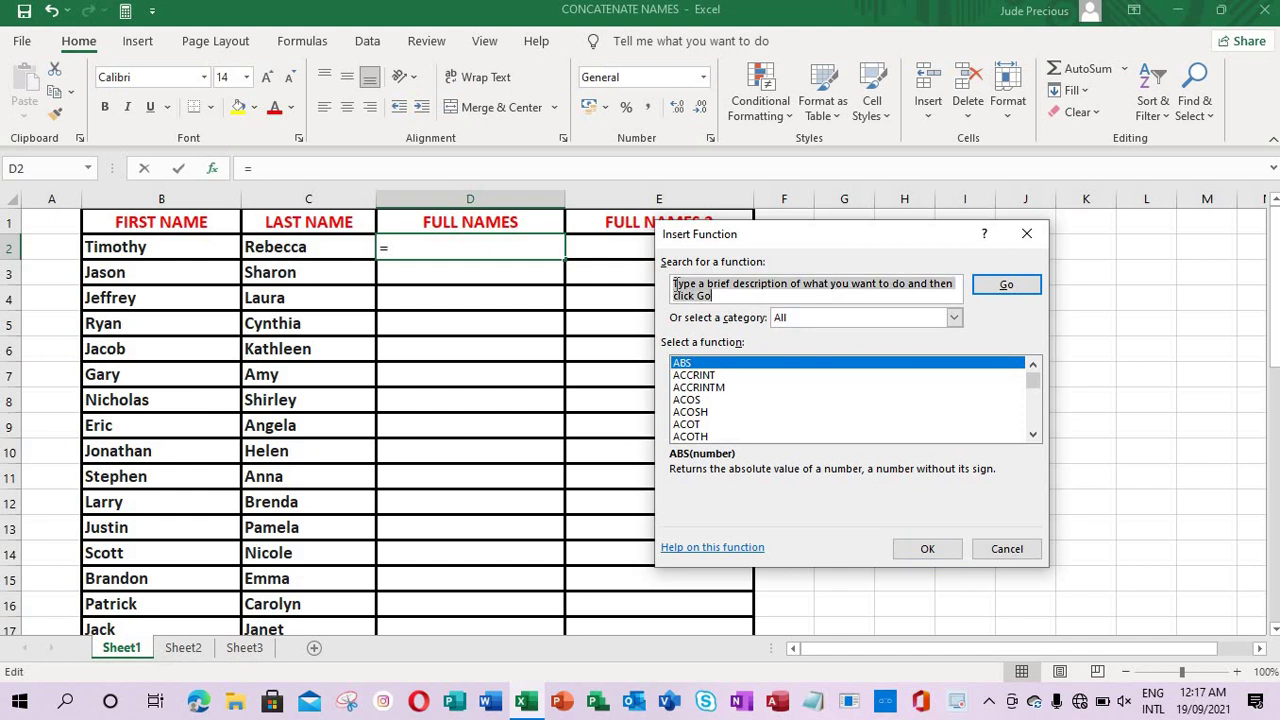
{"action": "type", "text": "c"}
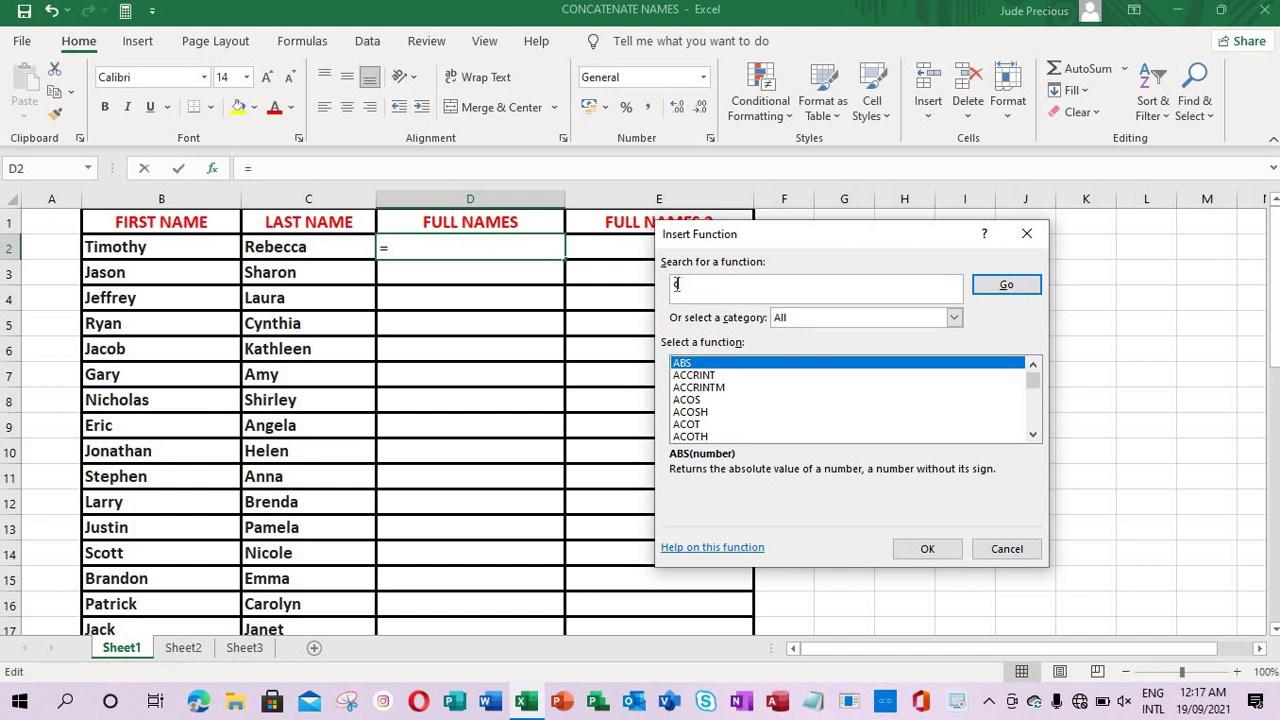
{"action": "type", "text": "onca"}
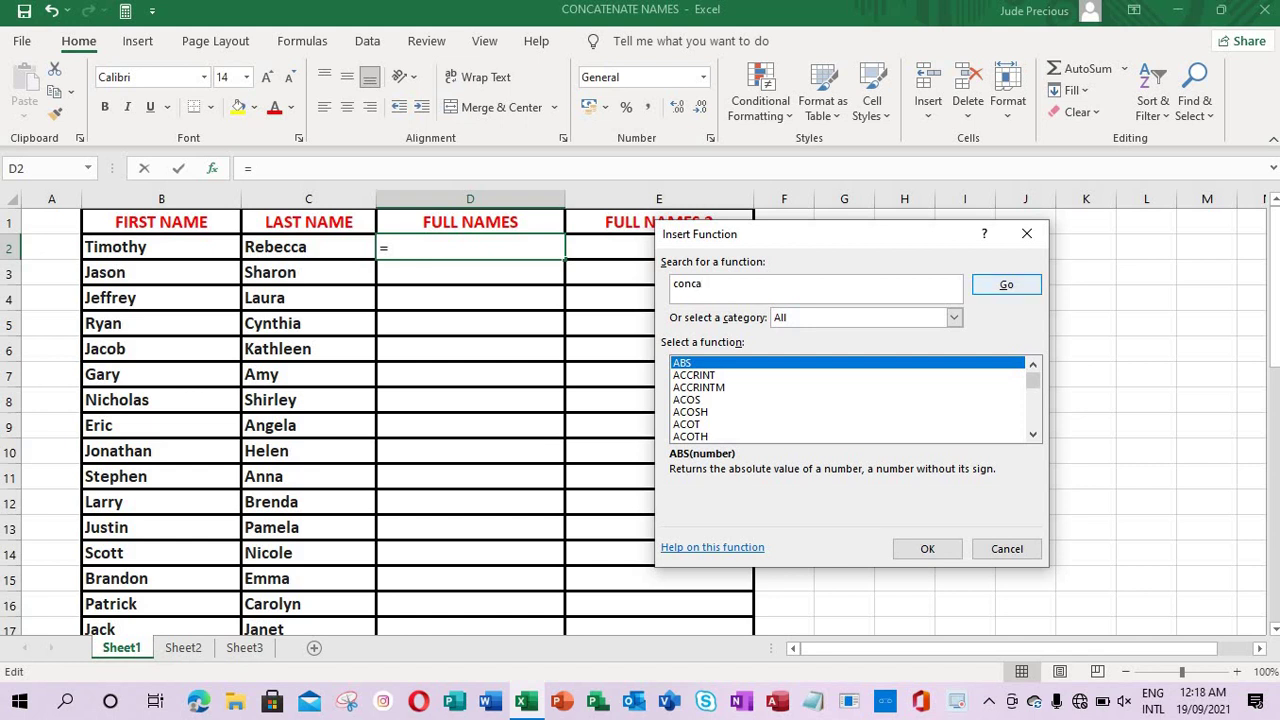
{"action": "left_click", "coordinate": [997, 290]}
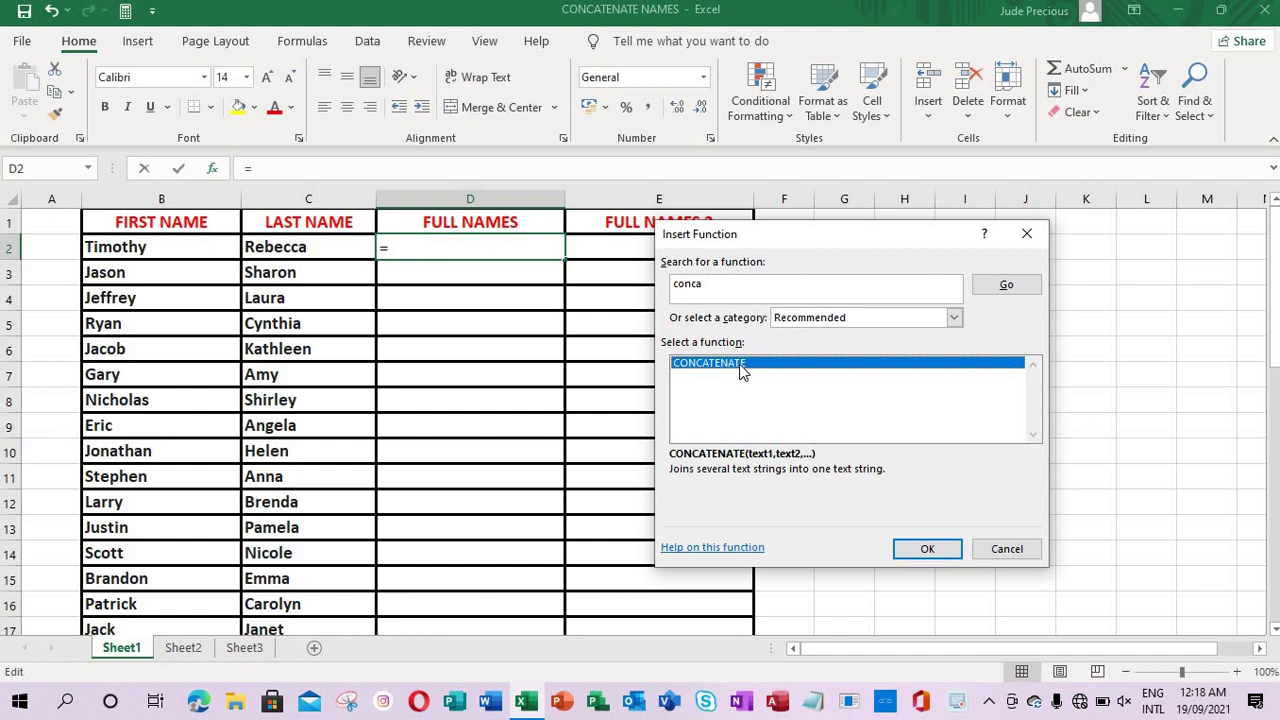
{"action": "left_click", "coordinate": [918, 548]}
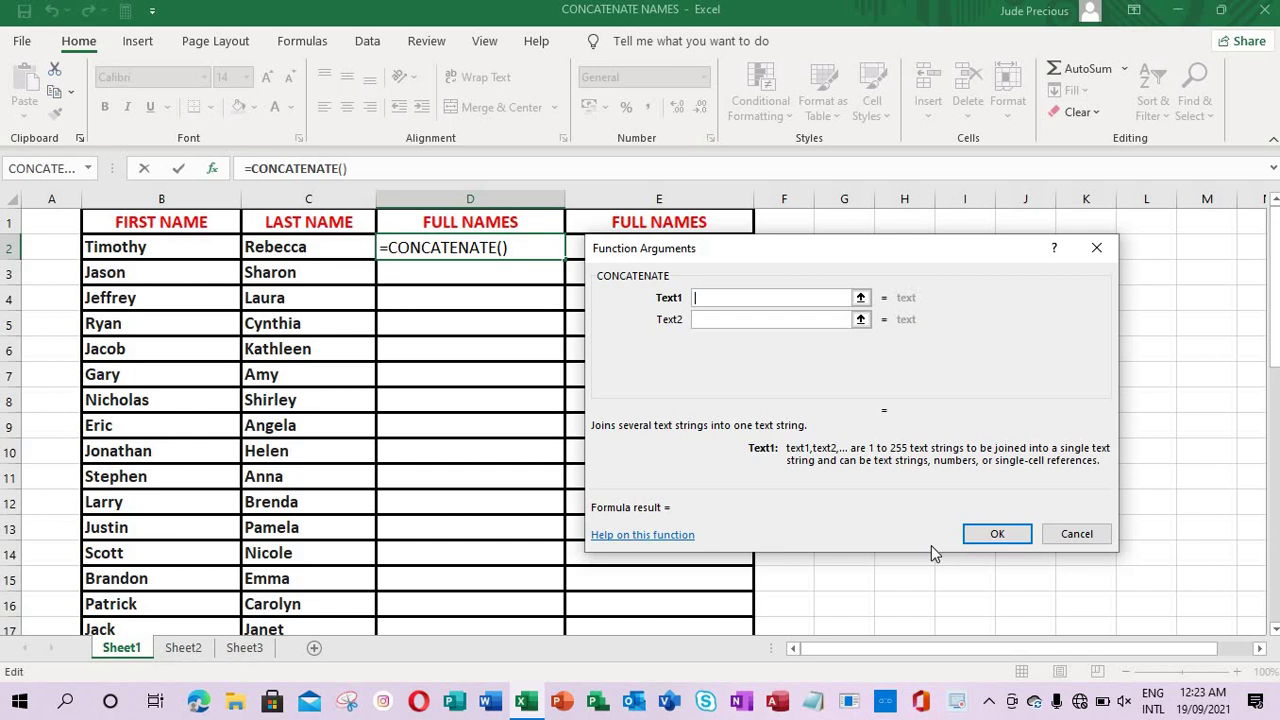
Browse the CONCATENATE Text argument fields down to Text15 and back up to Text1
{"action": "left_click", "coordinate": [774, 318]}
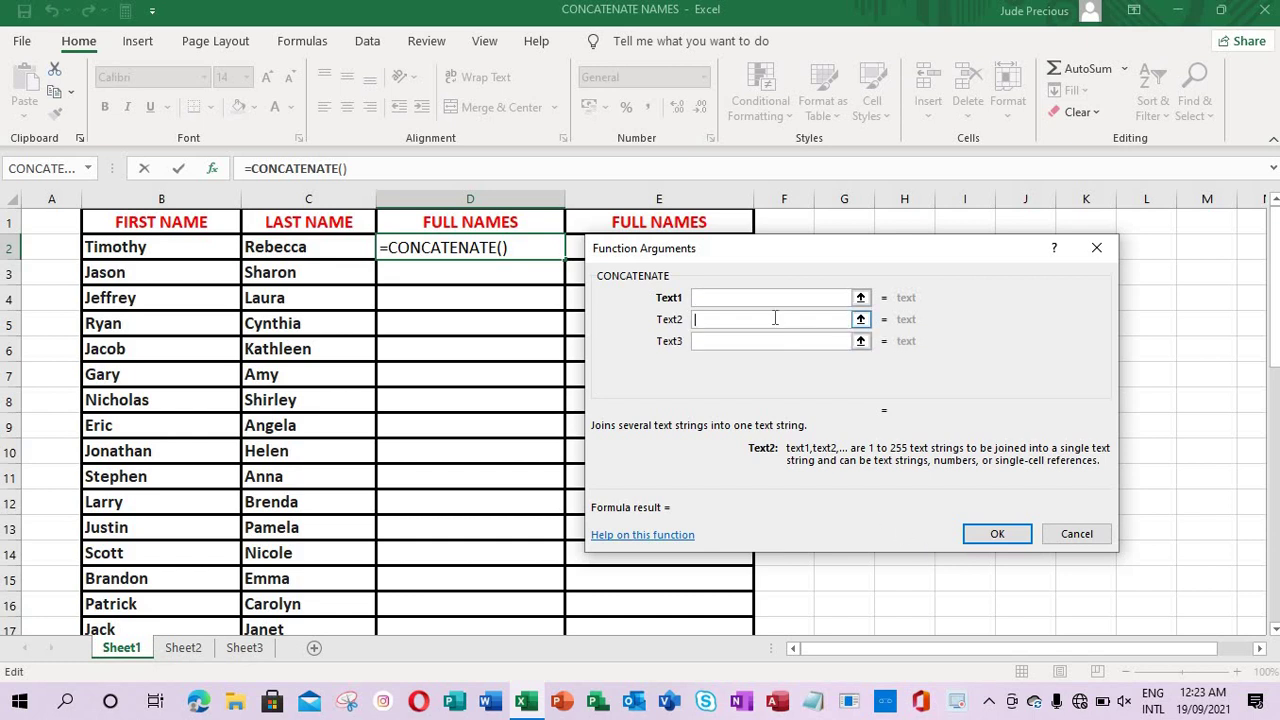
{"action": "left_click", "coordinate": [756, 340]}
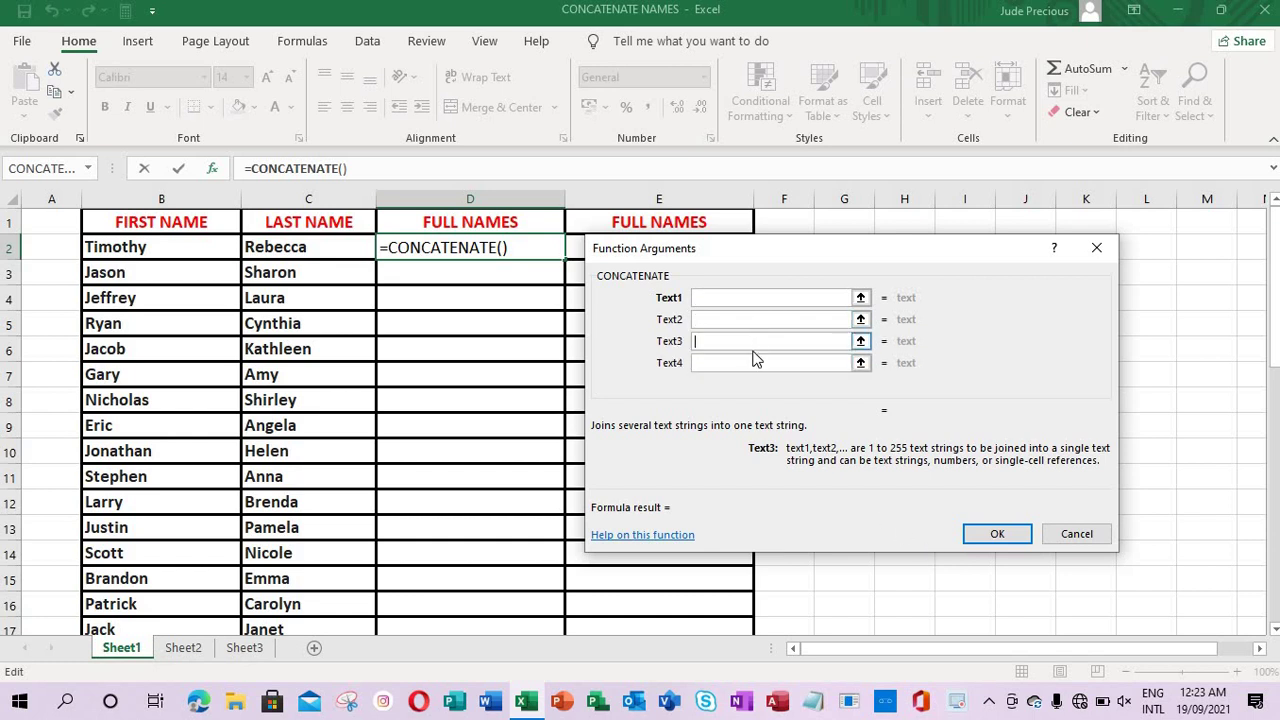
{"action": "left_click", "coordinate": [751, 366]}
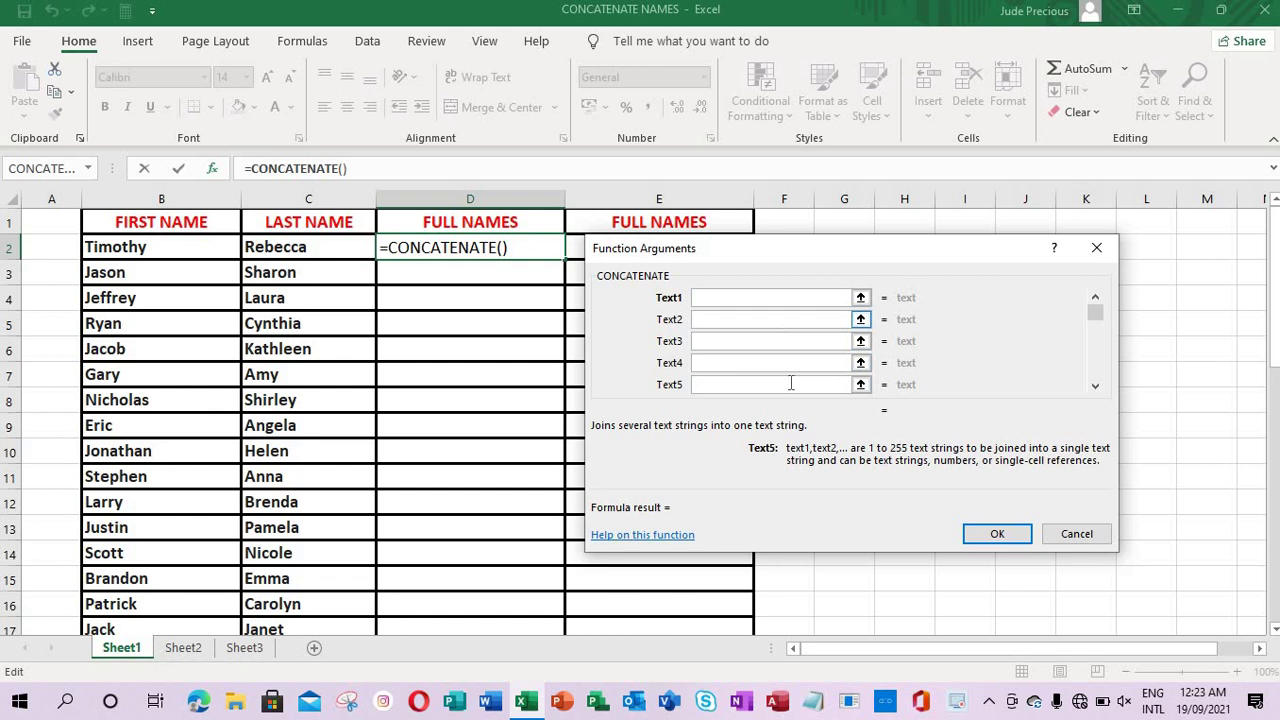
{"action": "left_click", "coordinate": [1095, 388]}
{"action": "left_click", "coordinate": [1095, 388]}
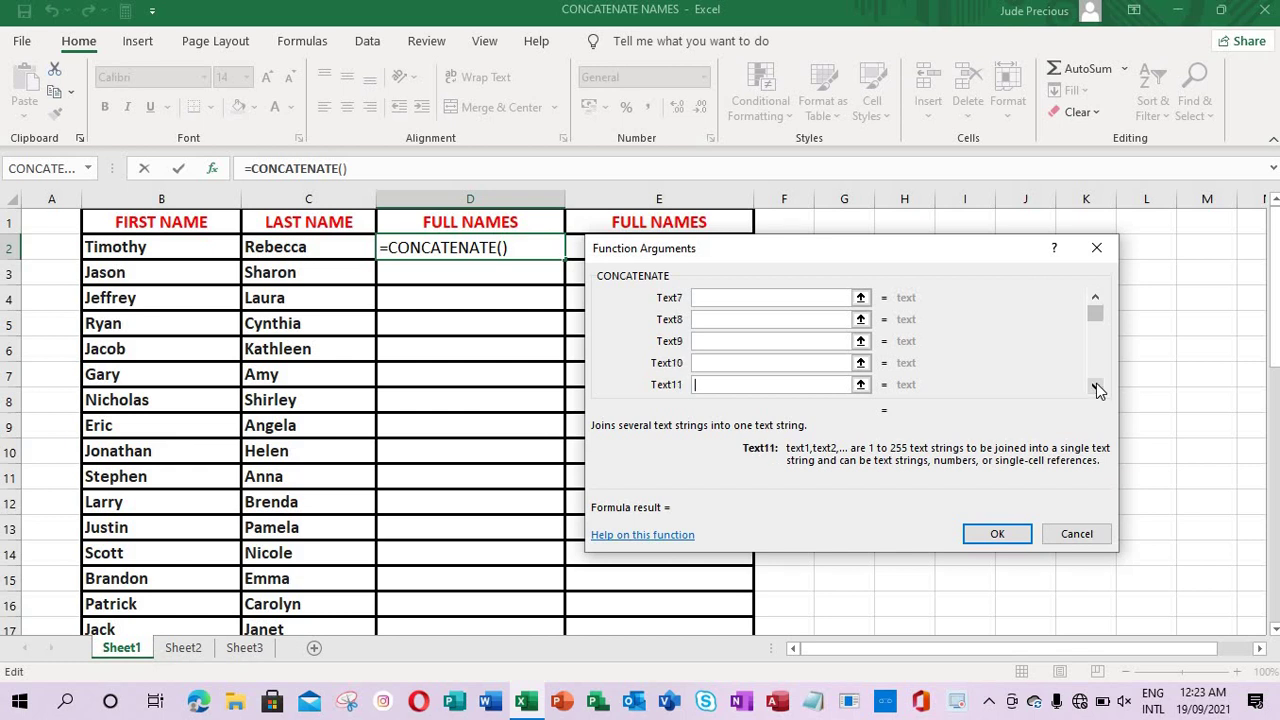
{"action": "left_click", "coordinate": [1095, 388]}
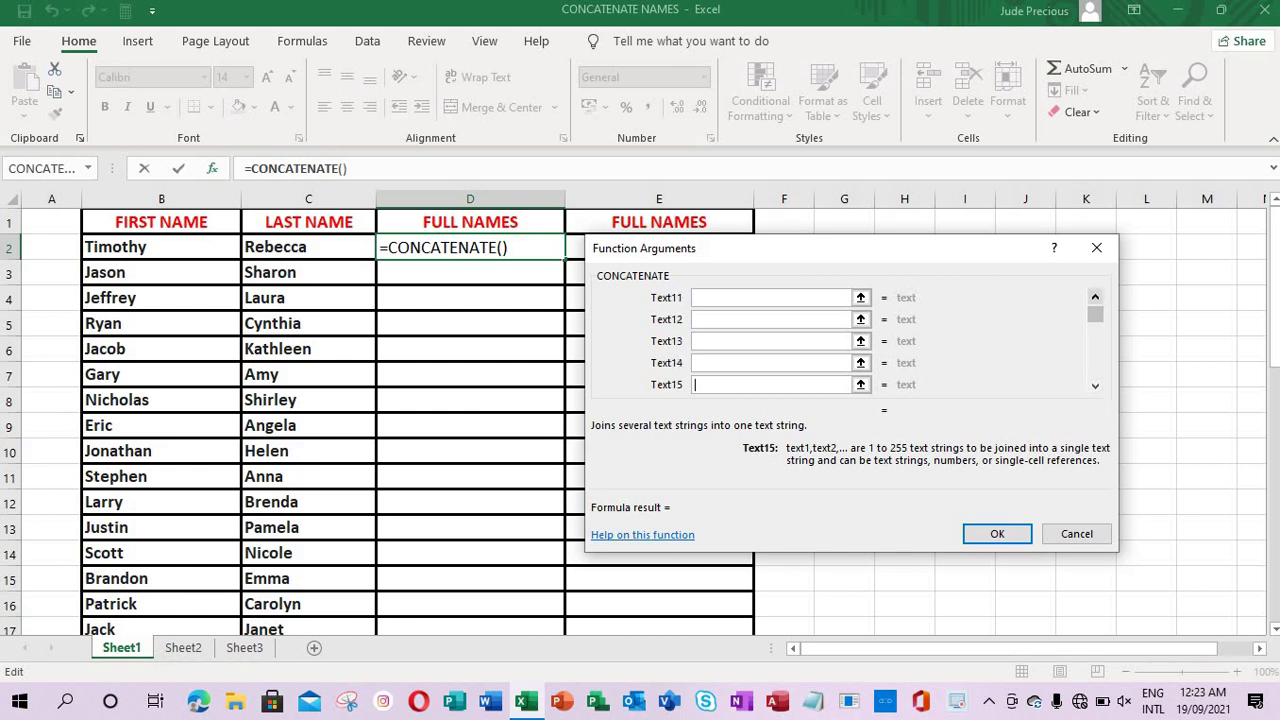
{"action": "left_click", "coordinate": [1095, 298]}
{"action": "left_click", "coordinate": [1095, 298]}
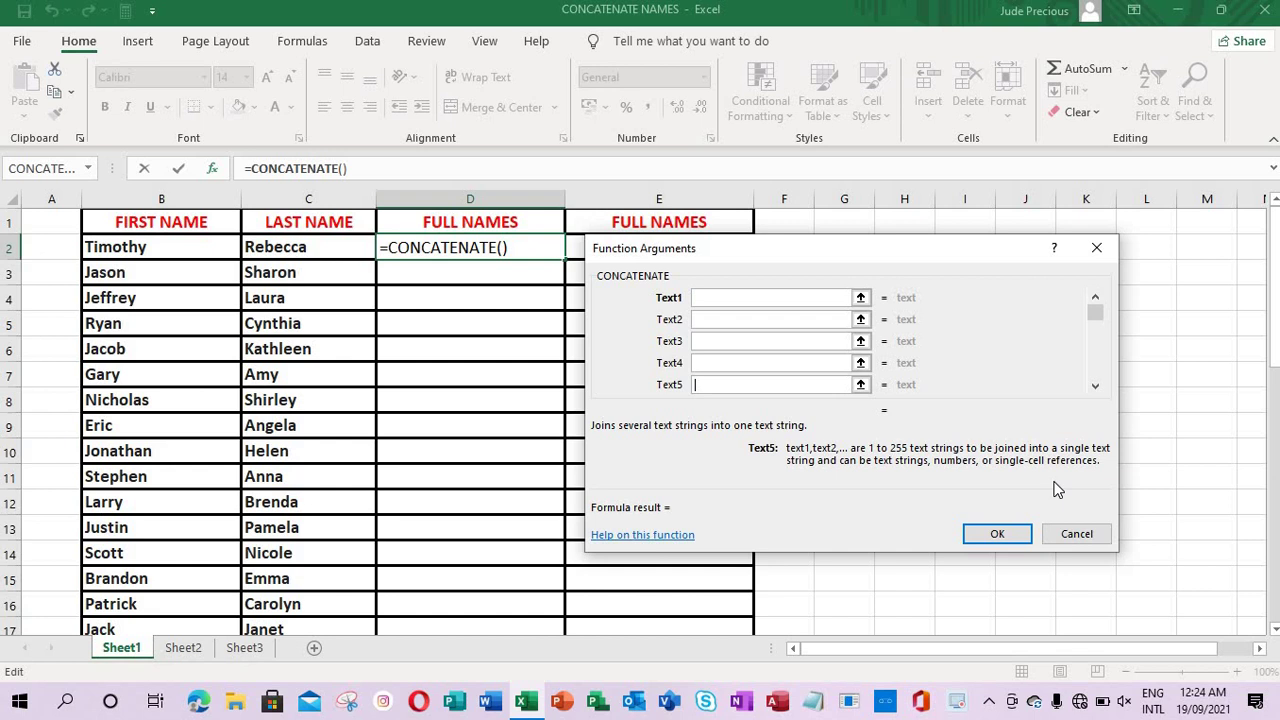
Set CONCATENATE's Text1 to B2, Text2 to a space, and Text3 to C2, previewing 'Timothy Rebecca'
{"action": "left_click", "coordinate": [742, 298]}
{"action": "left_click", "coordinate": [158, 250]}
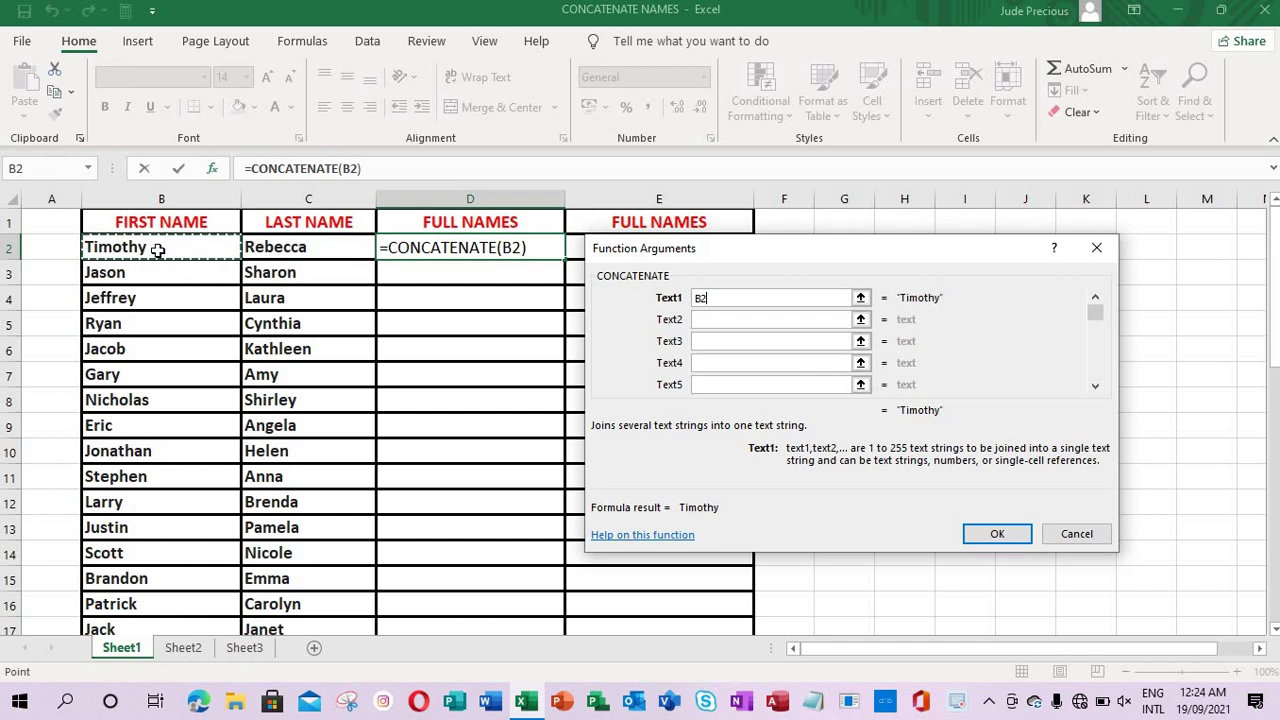
{"action": "left_click", "coordinate": [713, 319]}
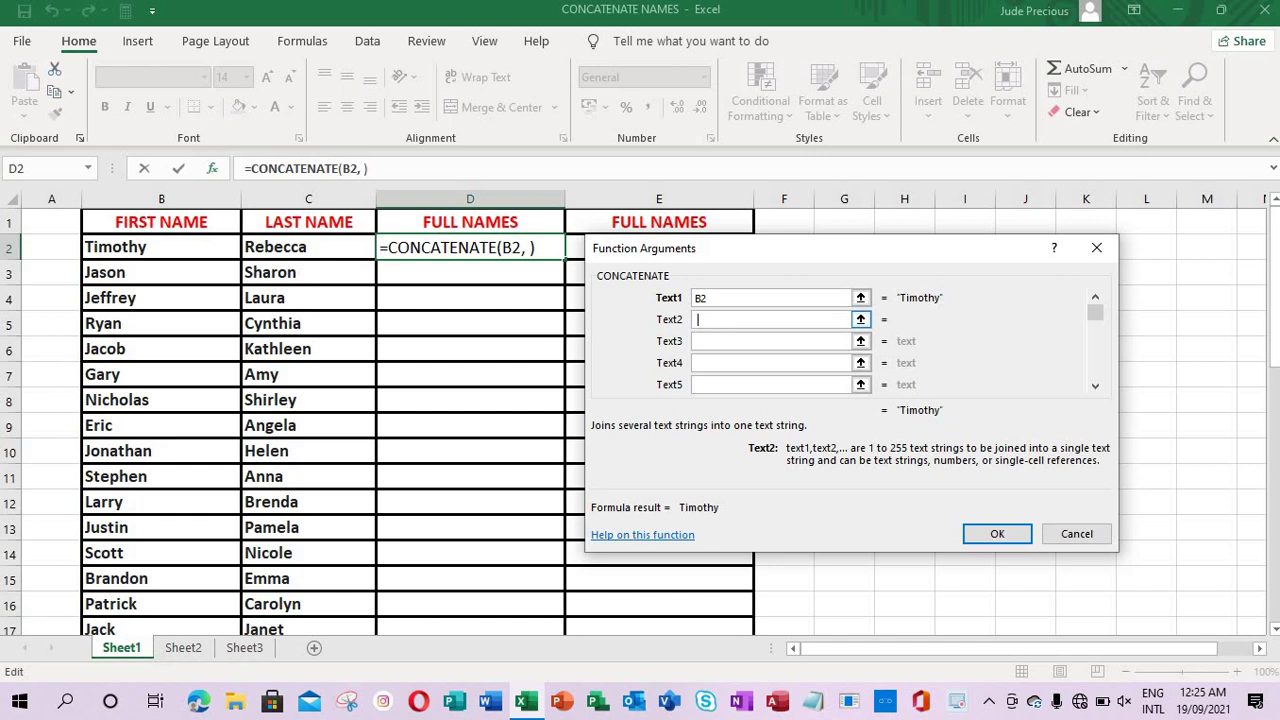
{"action": "left_click", "coordinate": [717, 341]}
{"action": "left_click", "coordinate": [348, 252]}
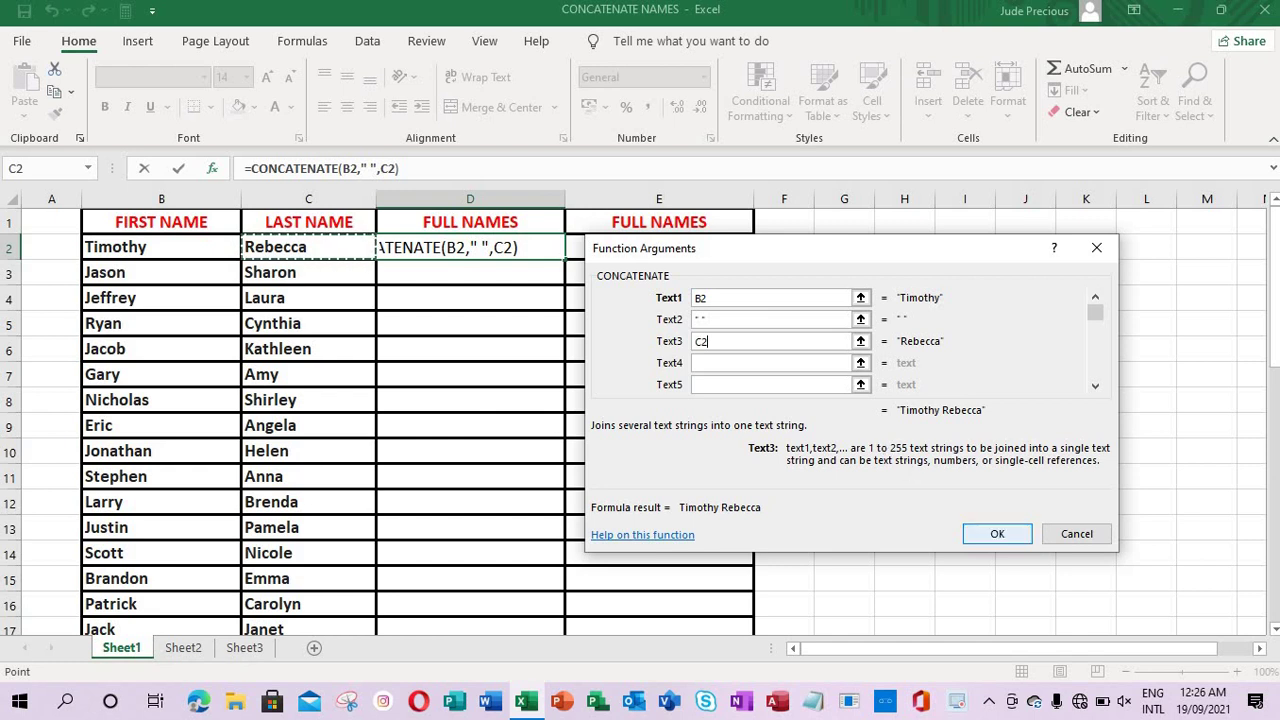
Confirm =CONCATENATE(B2," ",C2) in D2 and fill it down column D to 'Jack Janet'
{"action": "left_click", "coordinate": [997, 533]}
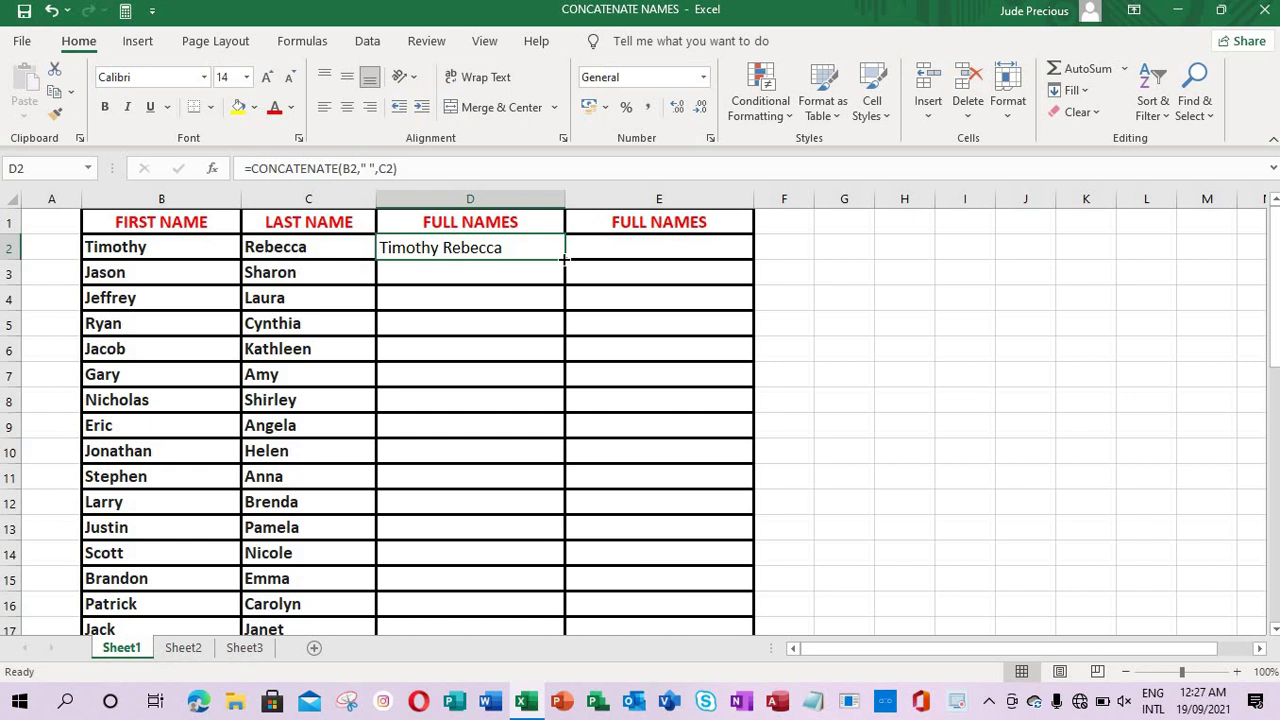
{"action": "double_click", "coordinate": [565, 259]}
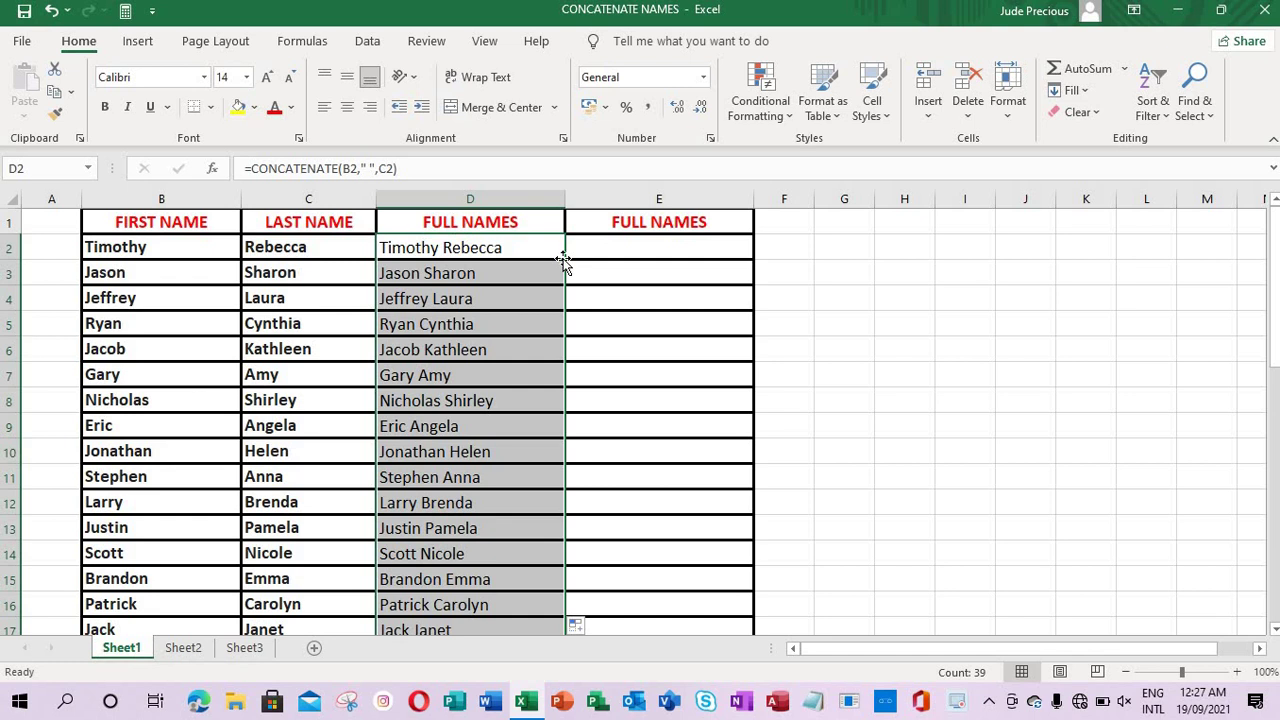
{"action": "key", "text": "Down"}
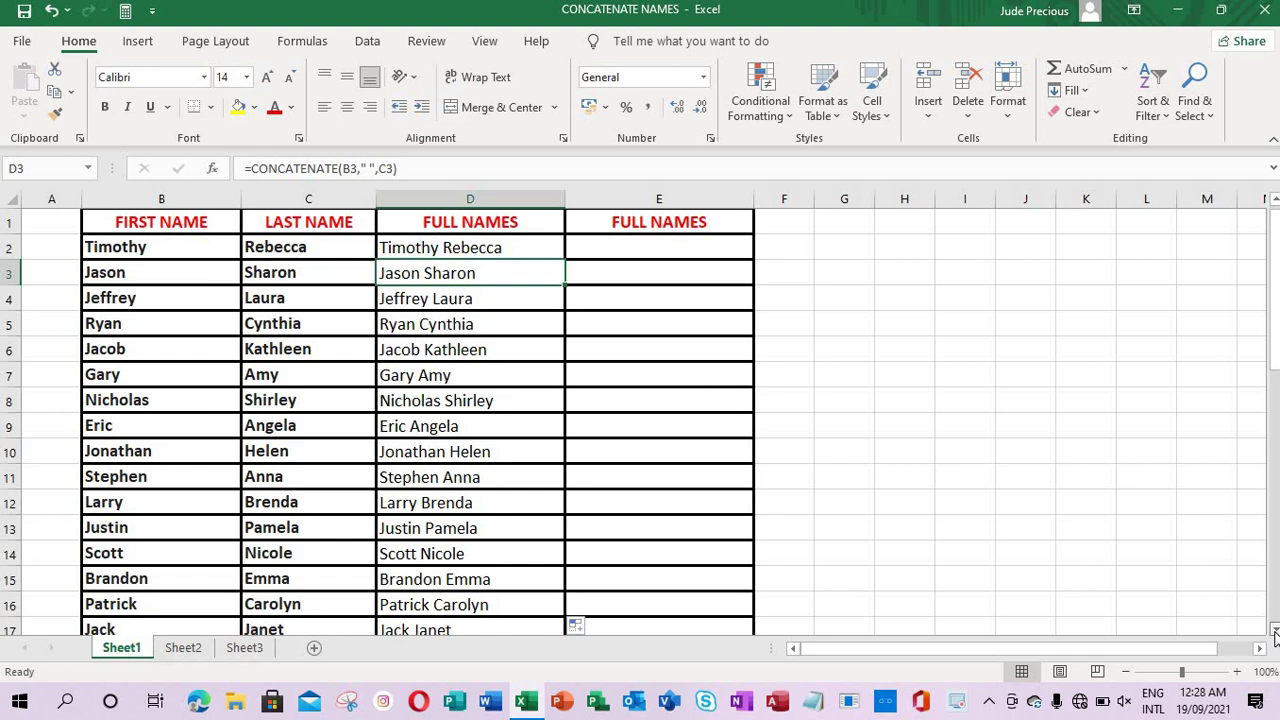
{"action": "scroll", "coordinate": [1274, 636], "scroll_direction": "down", "scroll_amount": 3}
{"action": "scroll", "coordinate": [1274, 636], "scroll_direction": "down", "scroll_amount": 1}
{"action": "scroll", "coordinate": [1274, 636], "scroll_direction": "down", "scroll_amount": 1}
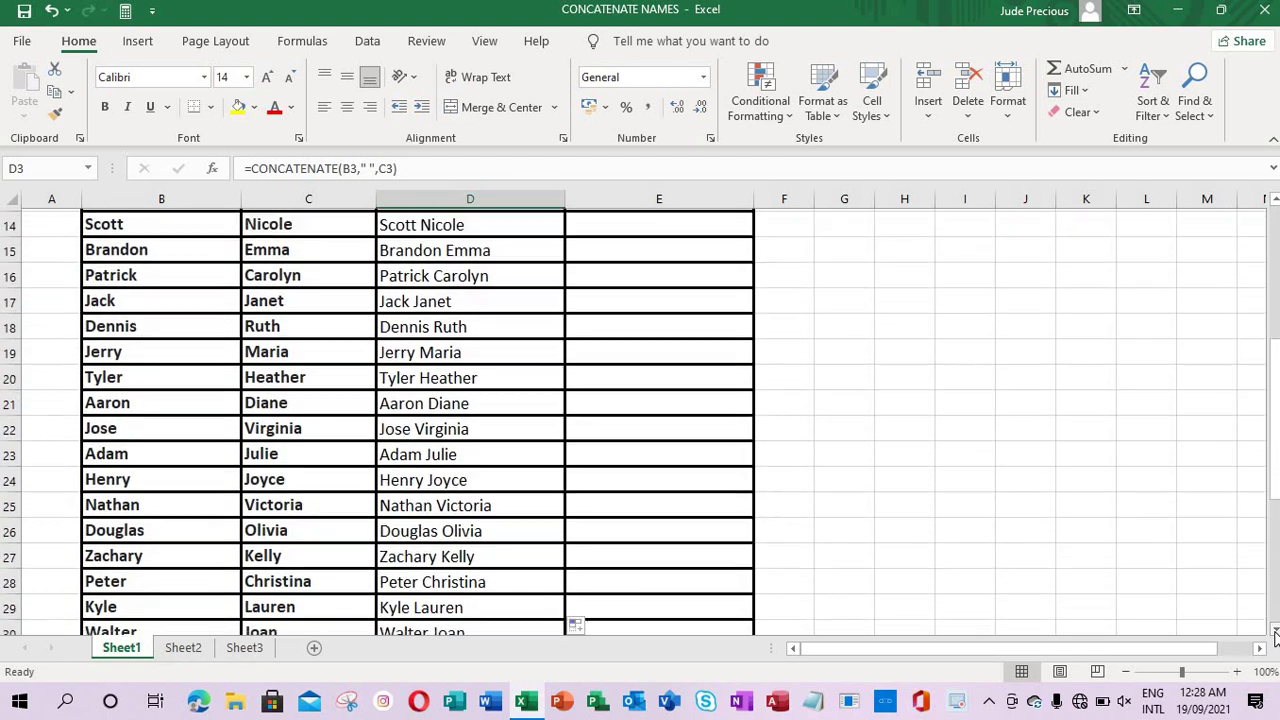
{"action": "scroll", "coordinate": [1274, 636], "scroll_direction": "down", "scroll_amount": 1}
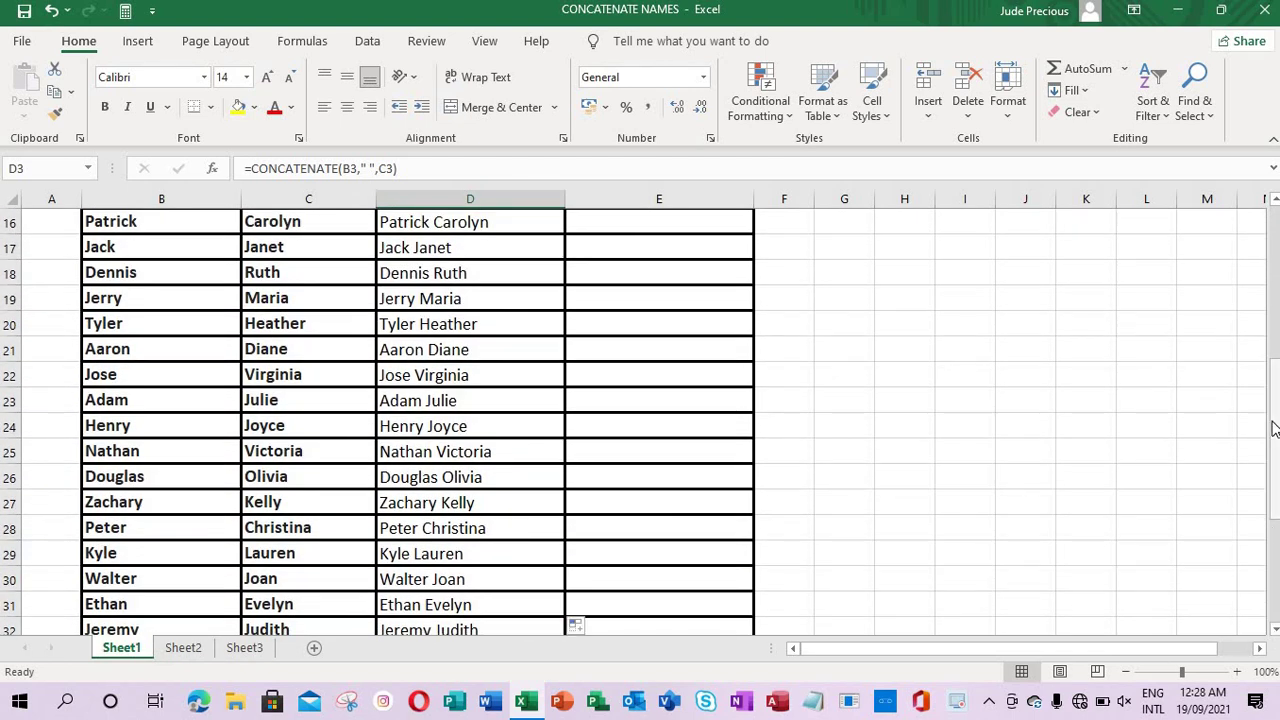
{"action": "scroll", "coordinate": [1274, 206], "scroll_direction": "up", "scroll_amount": 1}
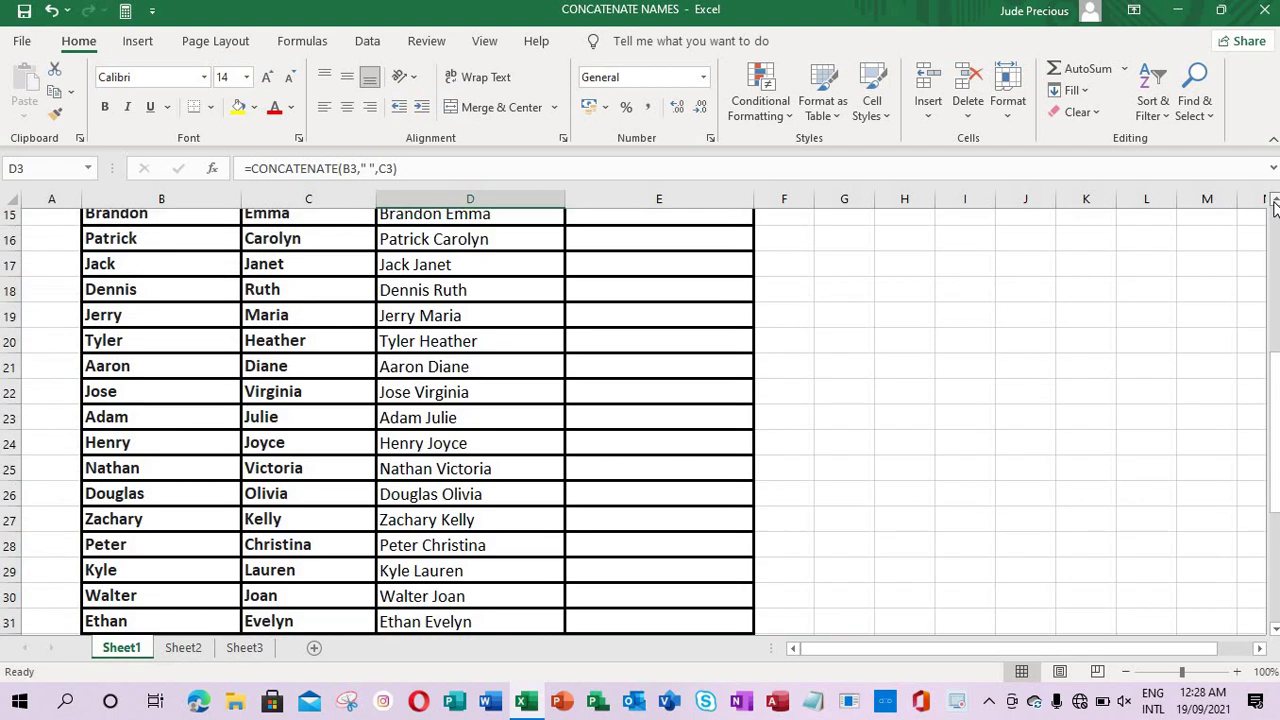
{"action": "scroll", "coordinate": [1274, 206], "scroll_direction": "up", "scroll_amount": 1}
{"action": "scroll", "coordinate": [1274, 206], "scroll_direction": "up", "scroll_amount": 1}
{"action": "scroll", "coordinate": [1274, 206], "scroll_direction": "up", "scroll_amount": 1}
{"action": "scroll", "coordinate": [1274, 206], "scroll_direction": "up", "scroll_amount": 1}
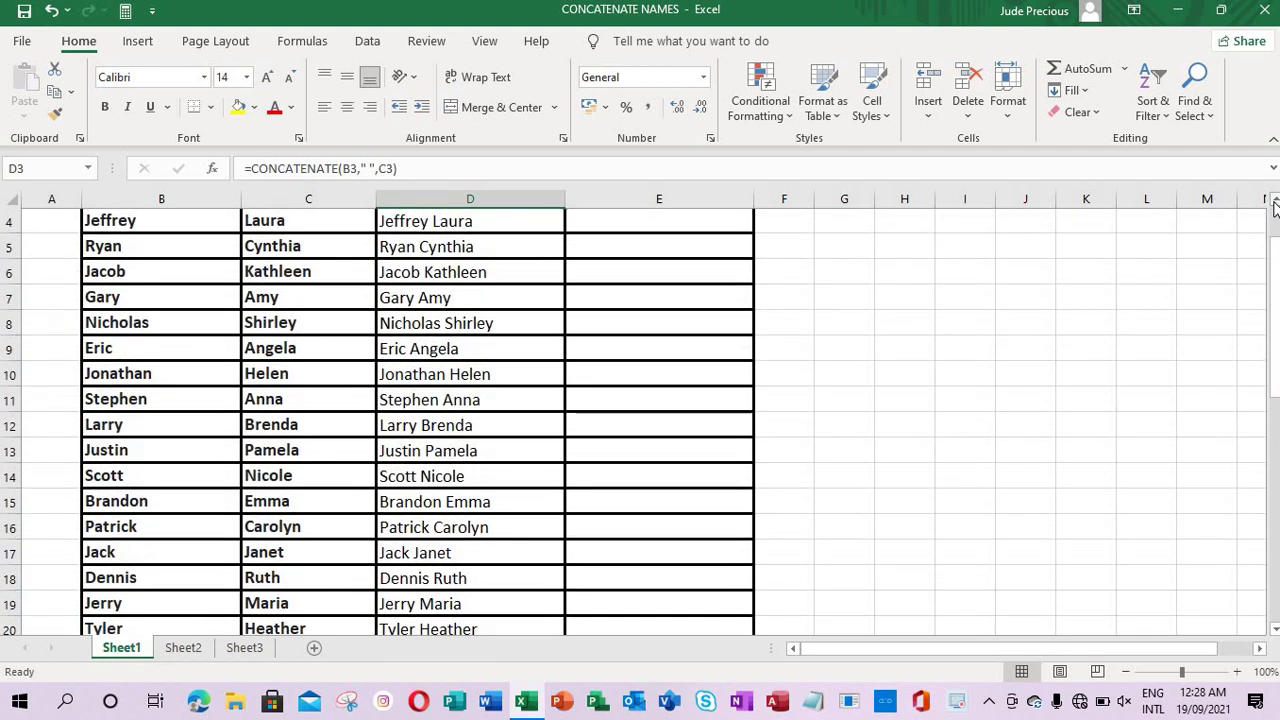
{"action": "scroll", "coordinate": [1274, 206], "scroll_direction": "up", "scroll_amount": 1}
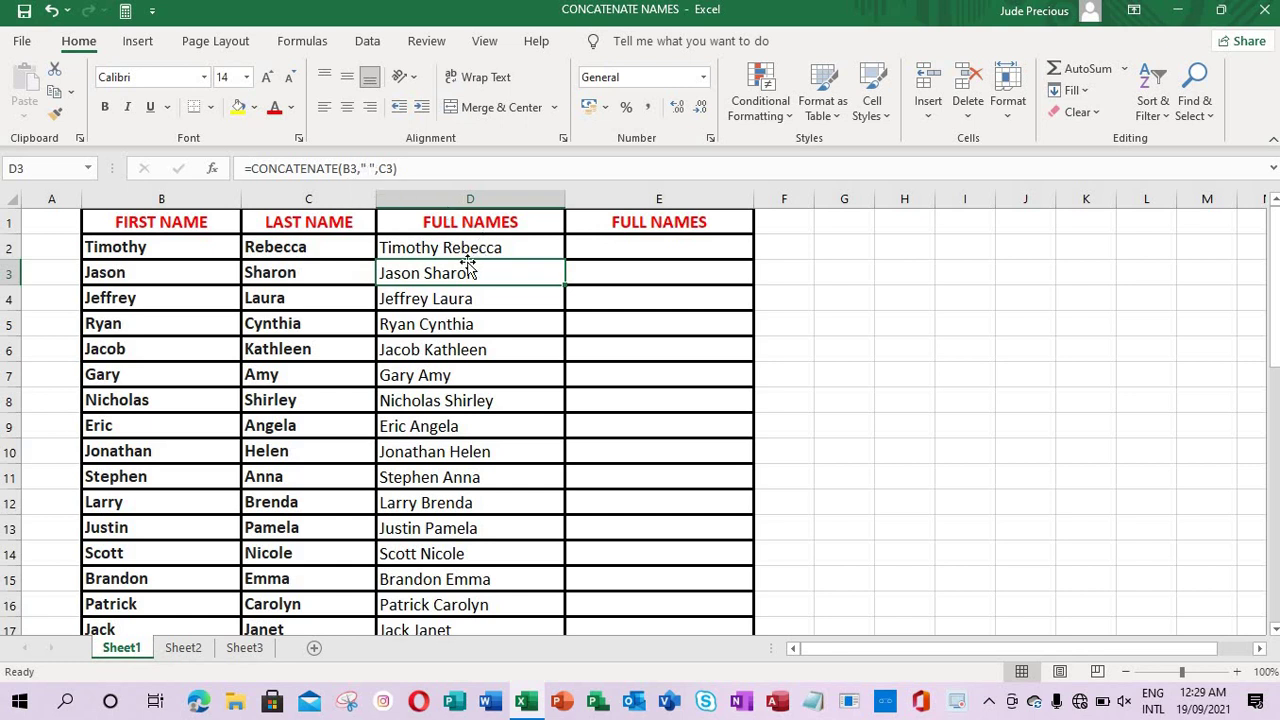
Replace 'Timothy' with 'Philip' in B2 so D2 shows 'Philip Rebecca'
{"action": "left_click", "coordinate": [147, 248]}
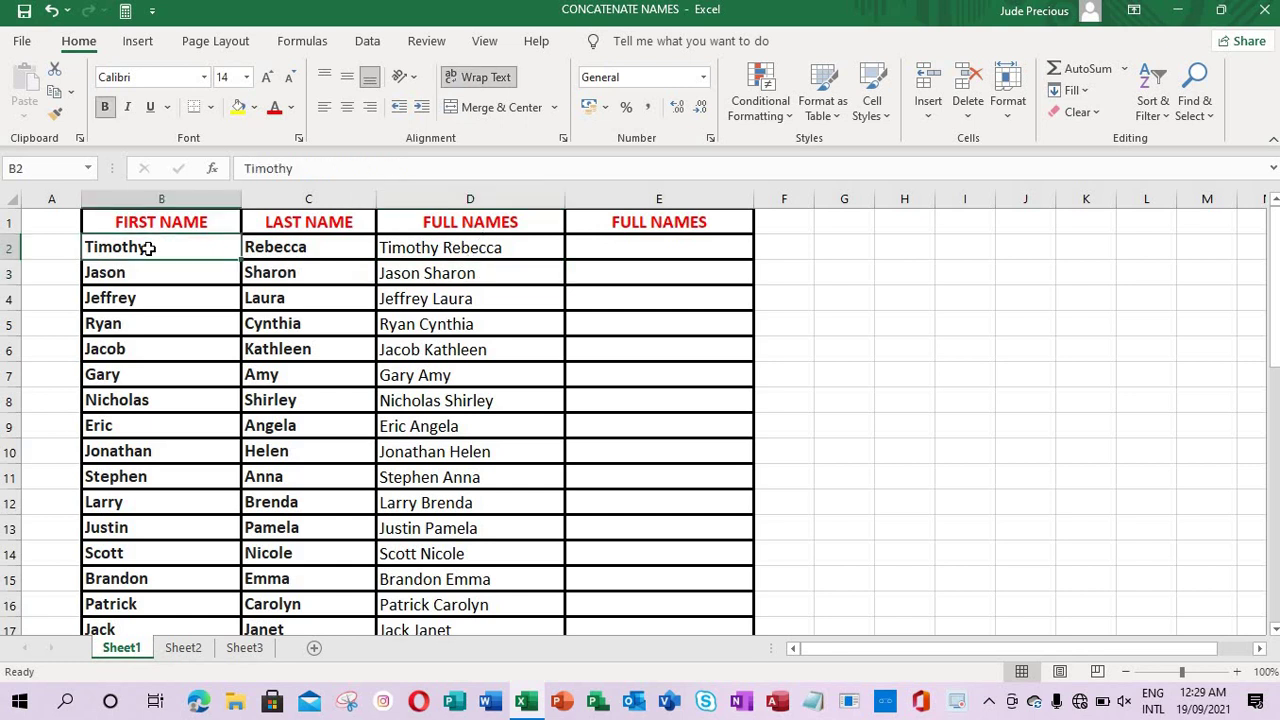
{"action": "type", "text": "P"}
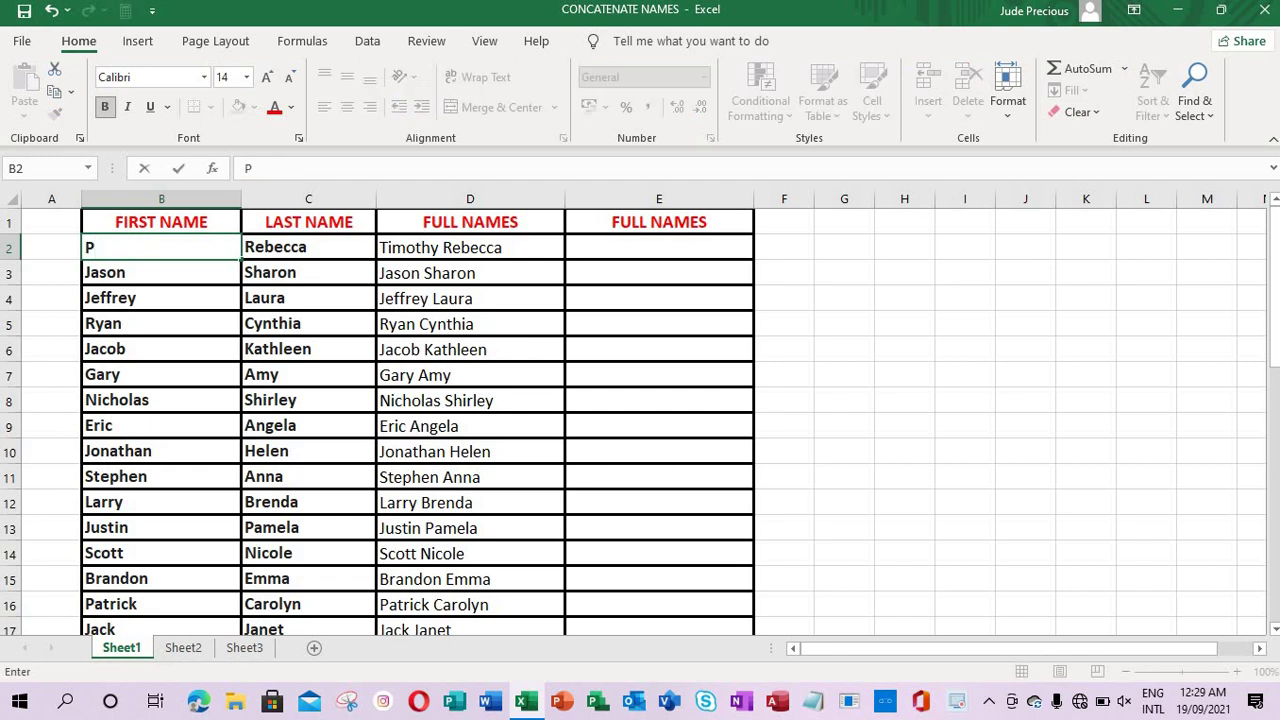
{"action": "type", "text": "hilip"}
{"action": "key", "text": "Return"}
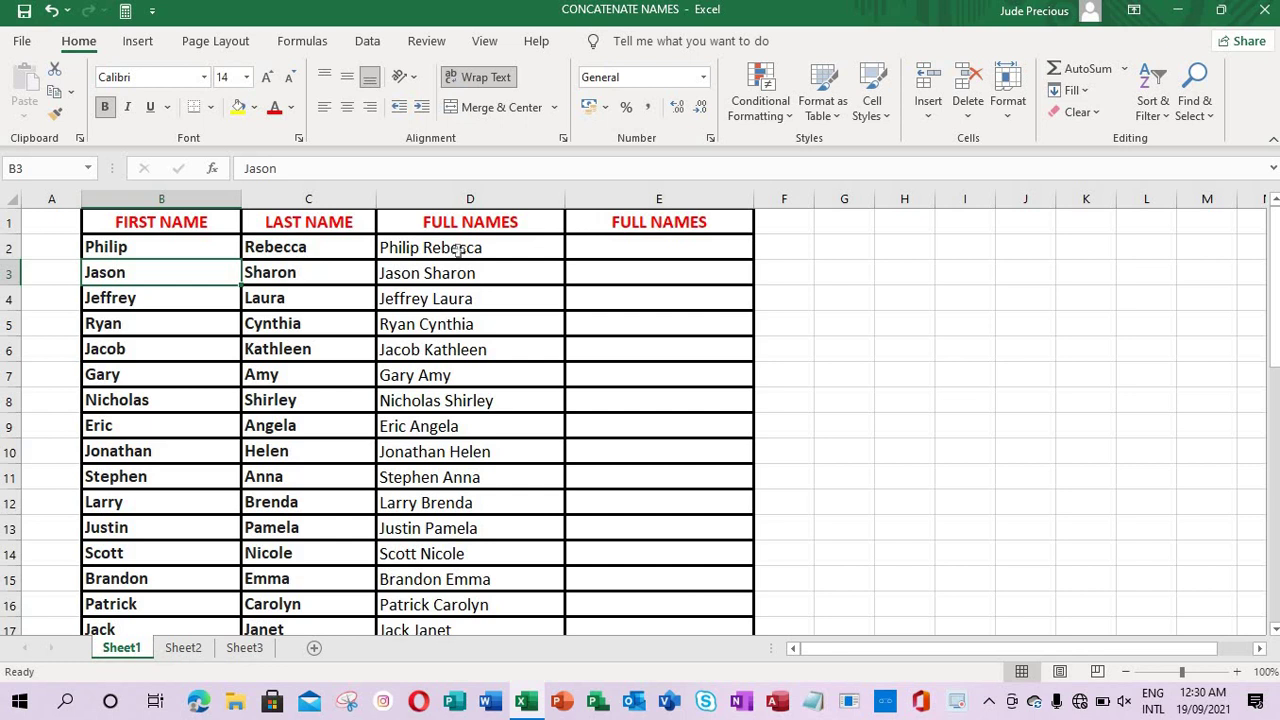
Enter the formula =B2&" "&C2 in E2 so it shows 'Philip Rebecca'
{"action": "left_click", "coordinate": [624, 252]}
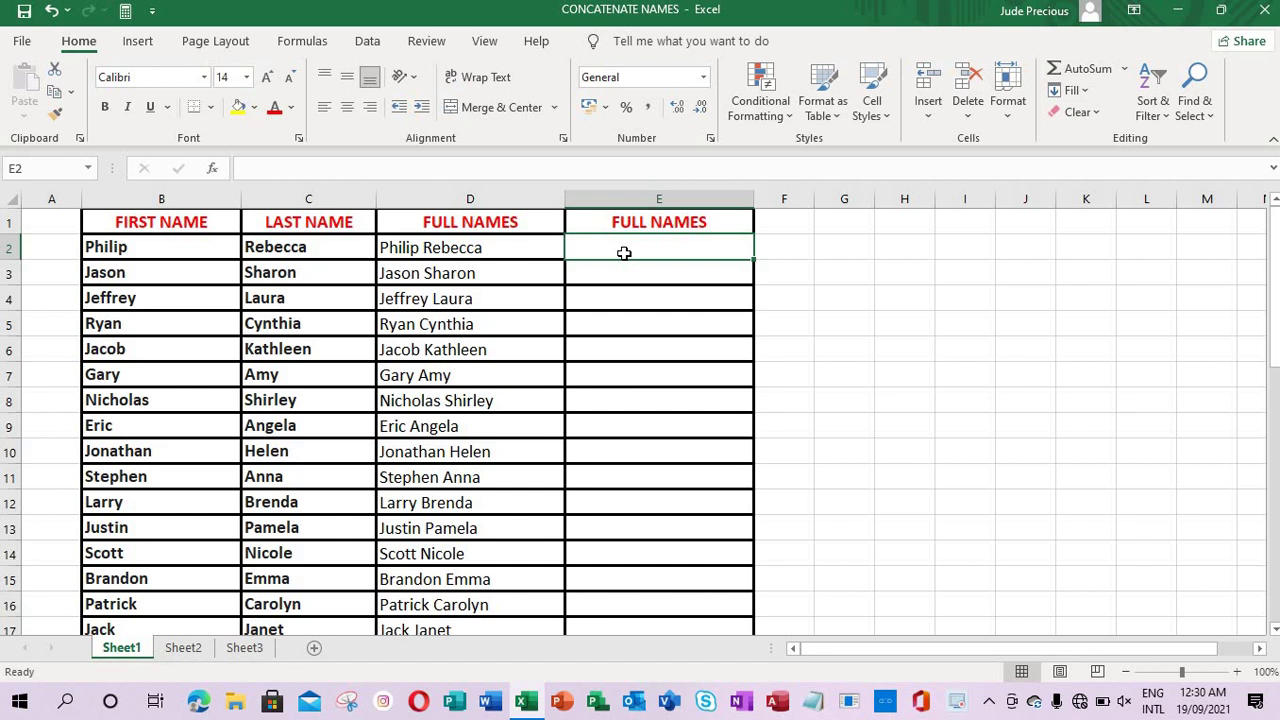
{"action": "type", "text": "="}
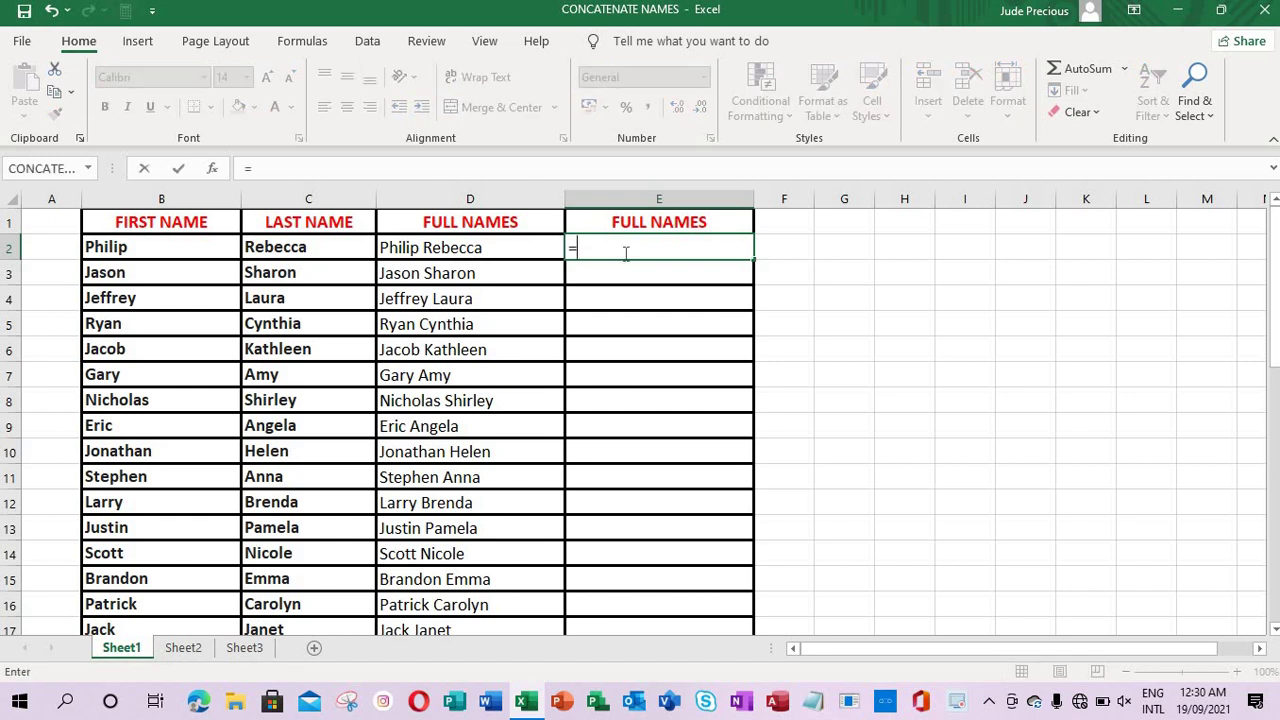
{"action": "left_click", "coordinate": [160, 251]}
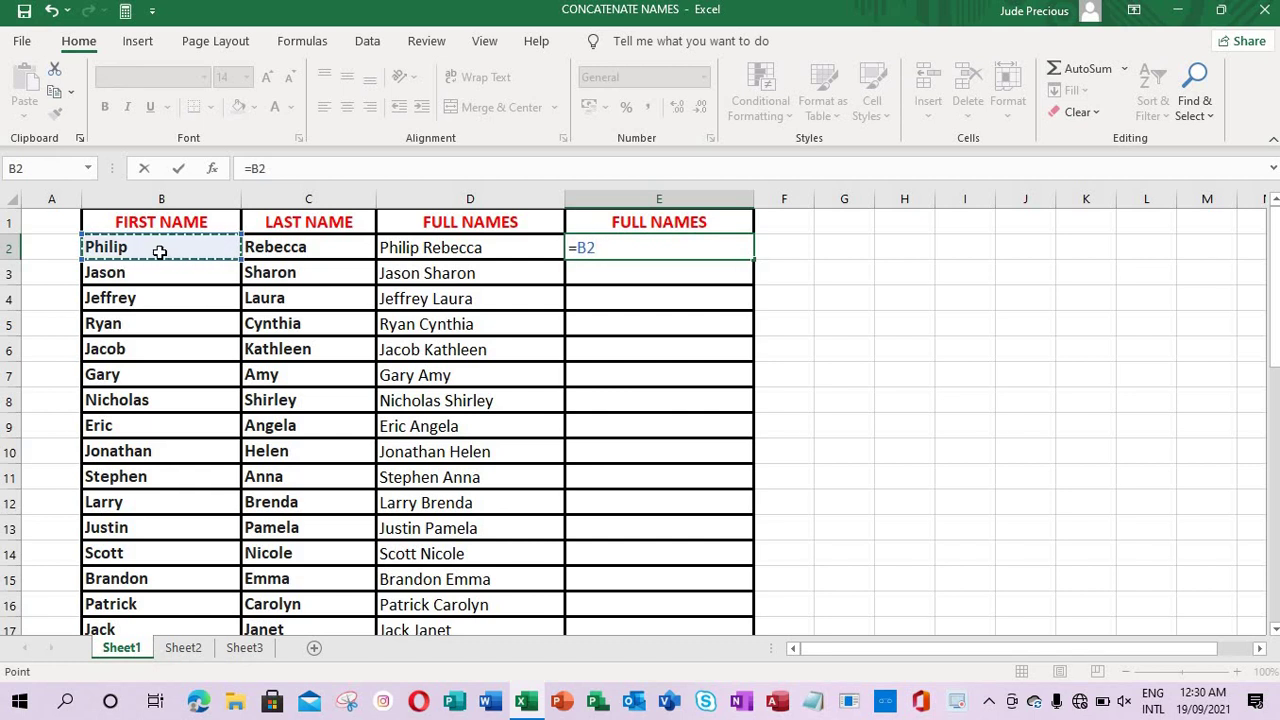
{"action": "type", "text": "&"}
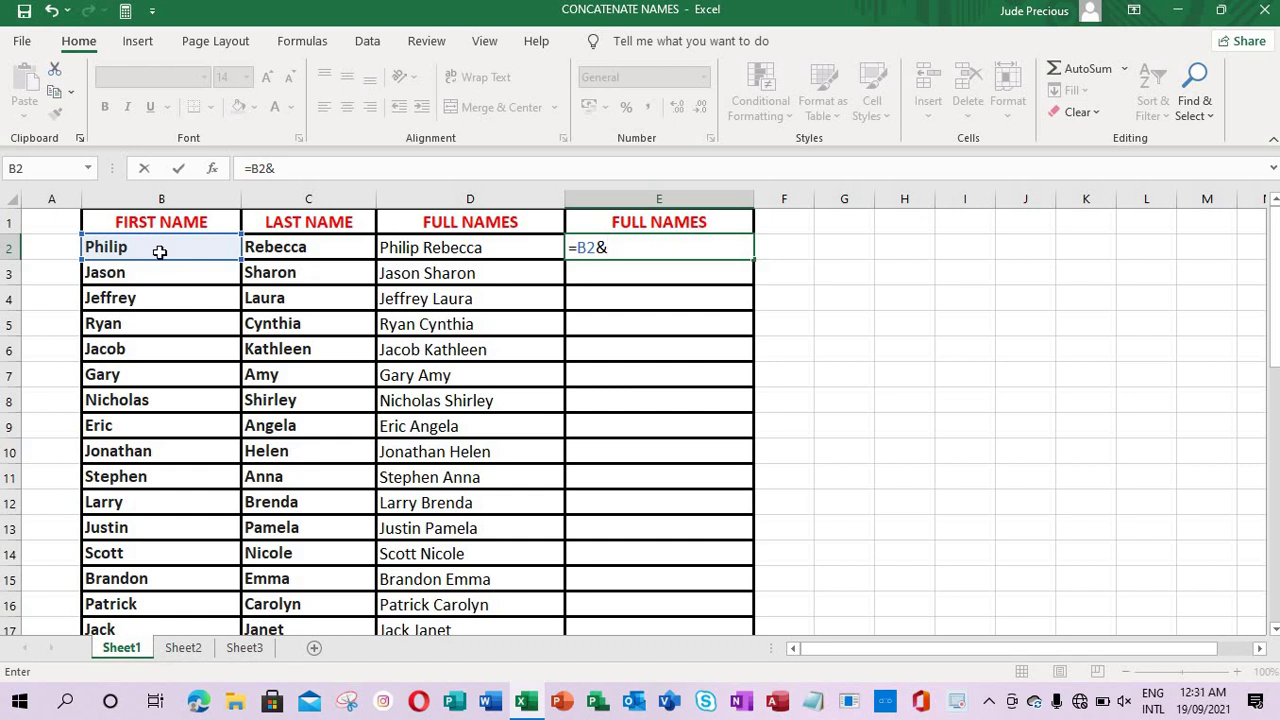
{"action": "type", "text": "\""}
{"action": "type", "text": " \"&"}
{"action": "left_click", "coordinate": [286, 257]}
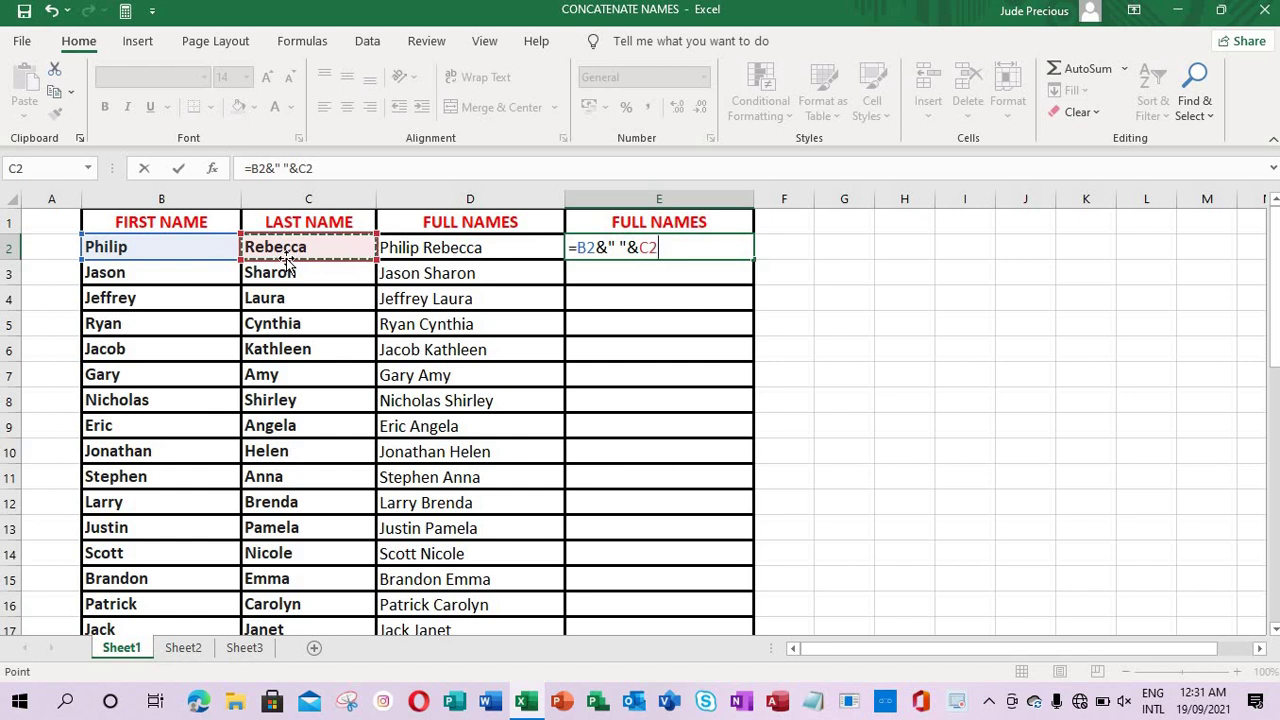
{"action": "key", "text": "Return"}
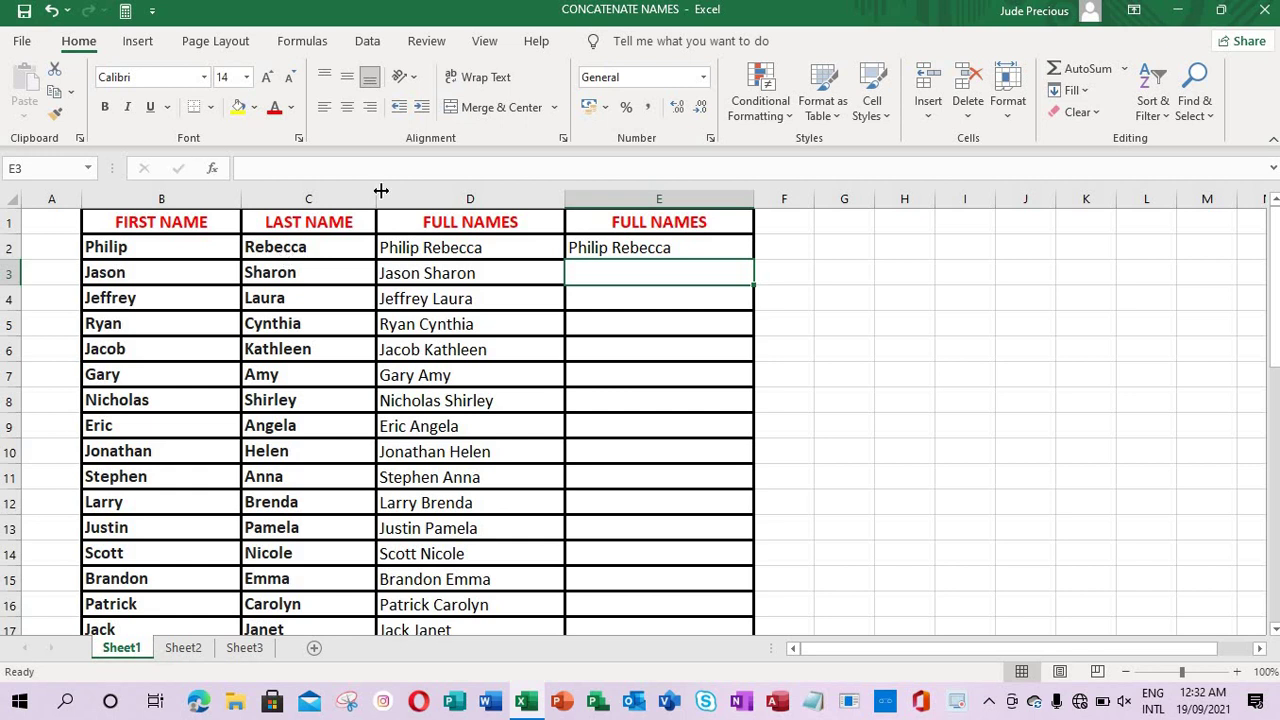
Fill the E2 ampersand formula down column E through 'Jack Janet'
{"action": "left_click", "coordinate": [703, 252]}
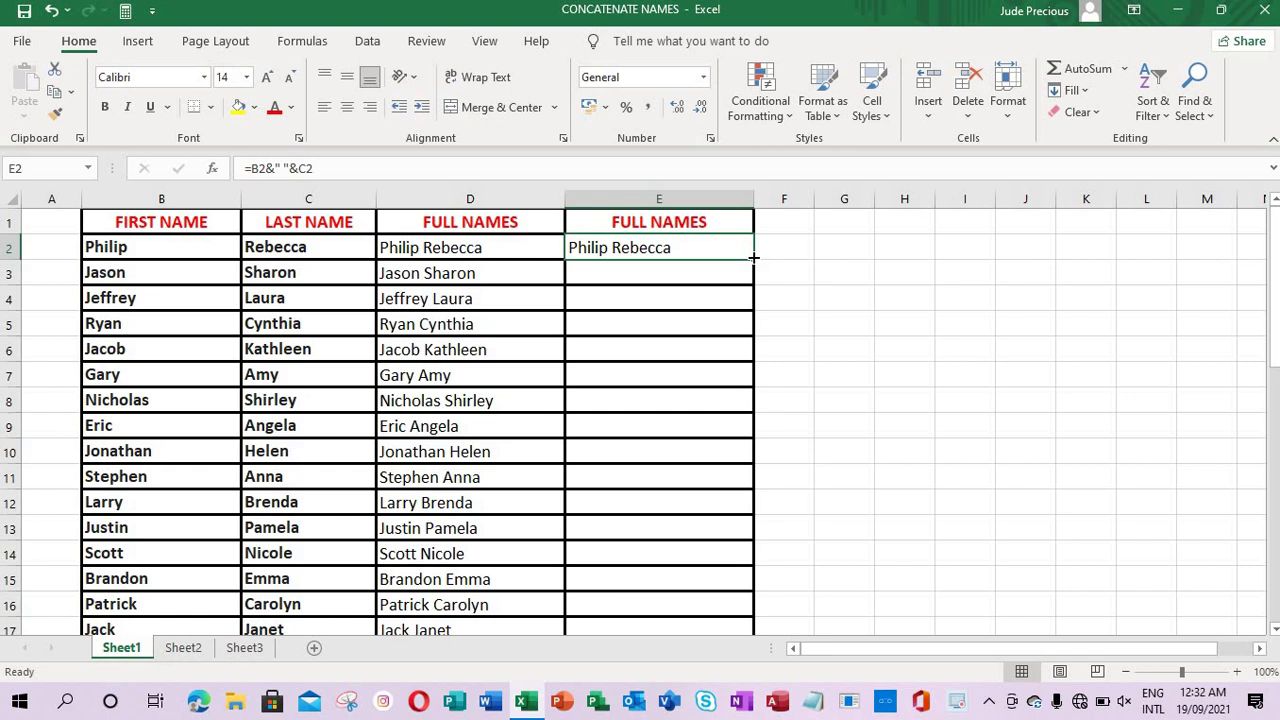
{"action": "double_click", "coordinate": [753, 258]}
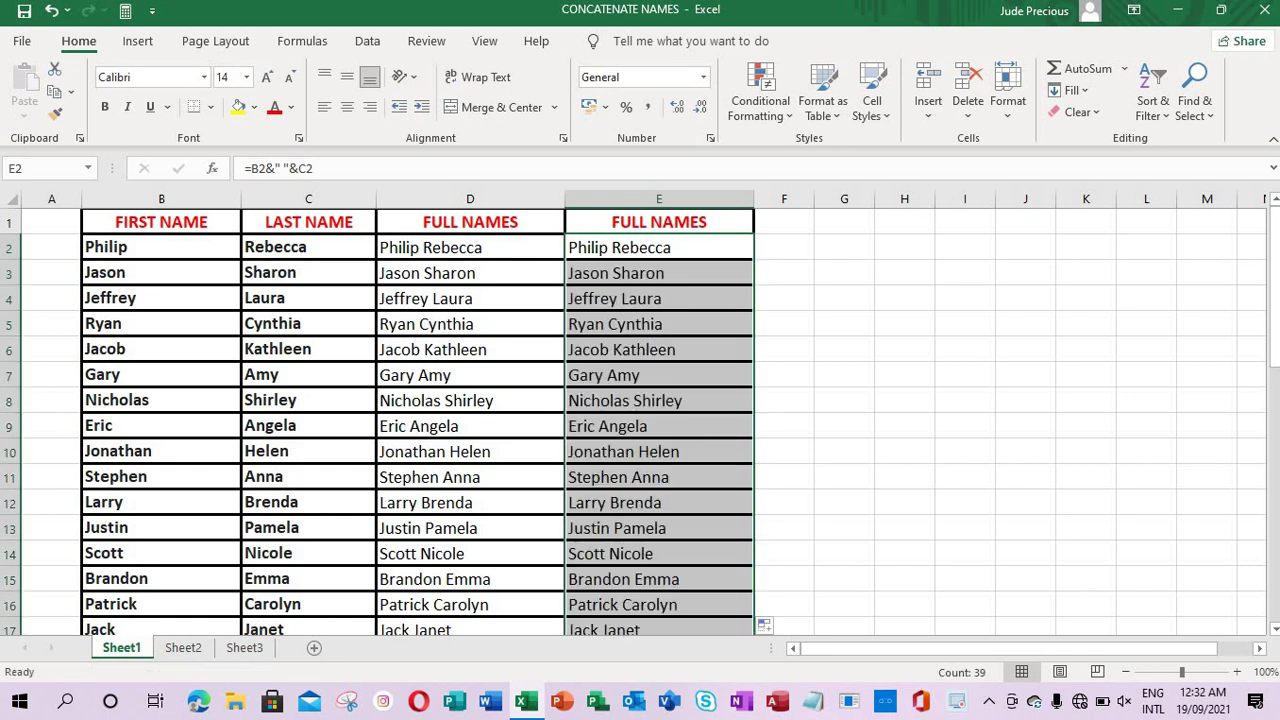